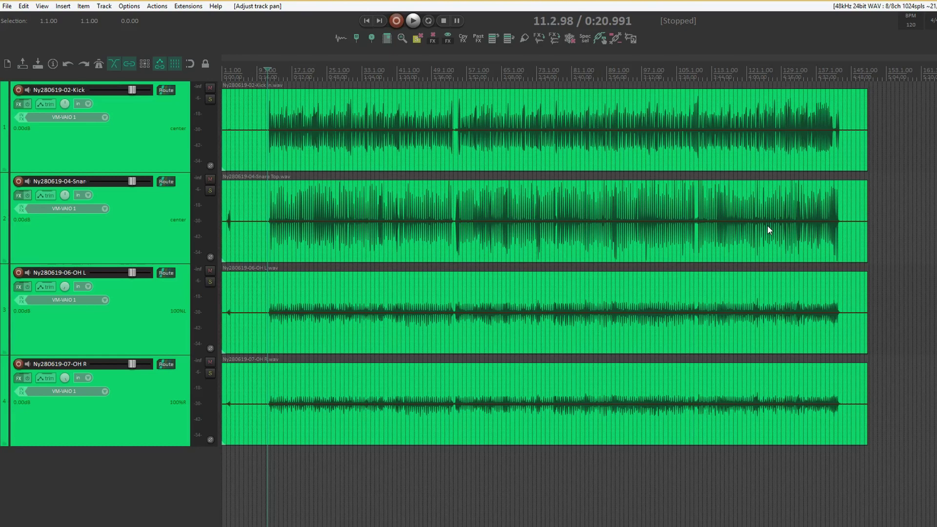
Play the four drum tracks from the edit cursor and stop playback
key(space)
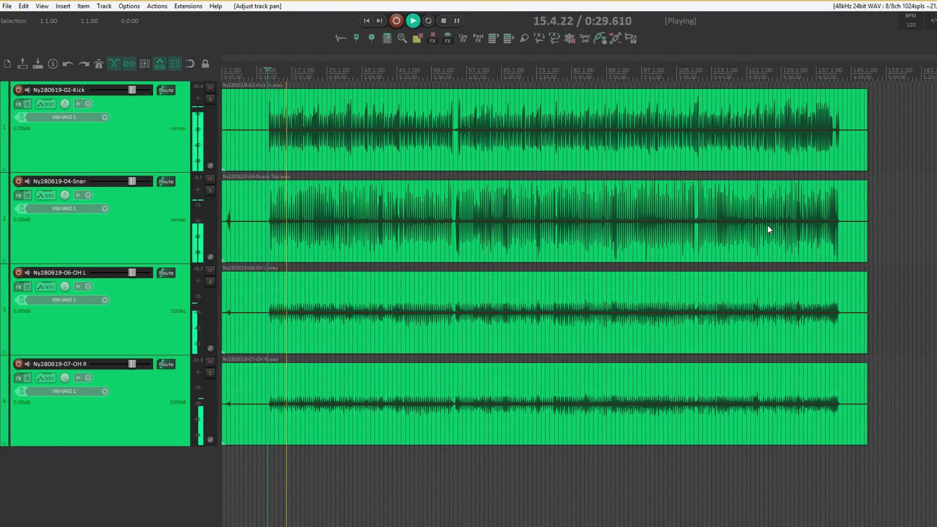
key(space)
Show the Mouse Modifiers preferences and review the list of available contexts
key(ctrl+p)
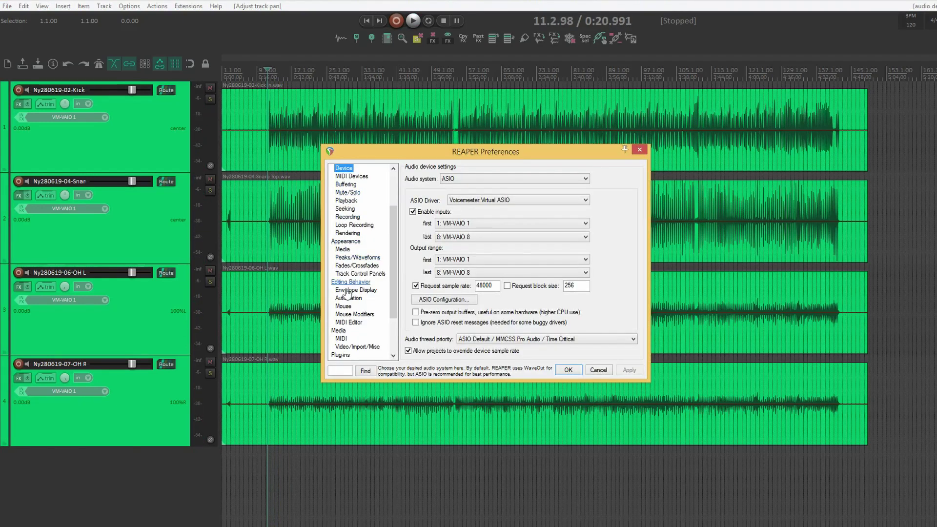
click(347, 318)
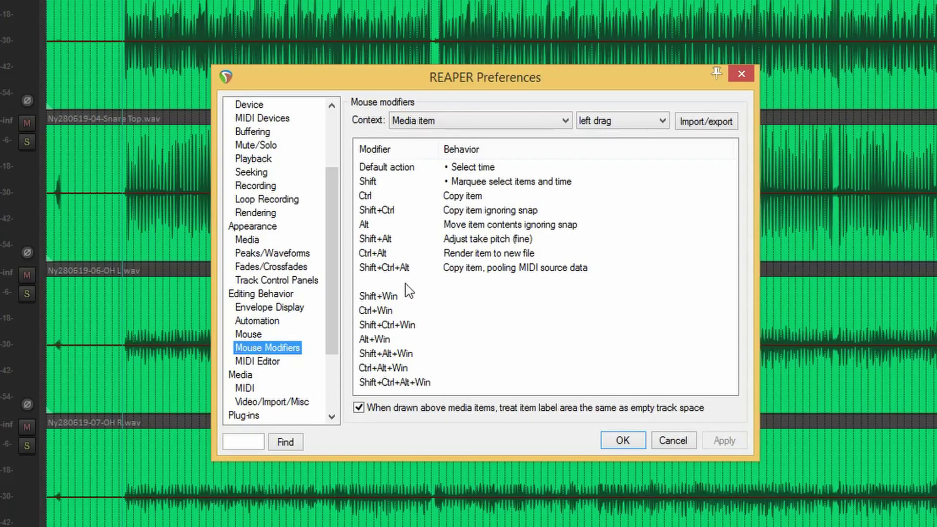
click(448, 124)
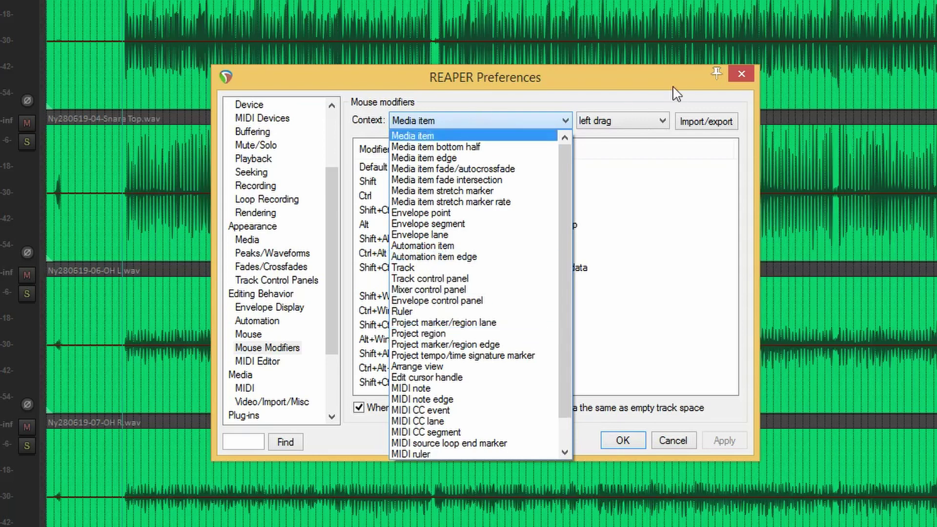
click(610, 96)
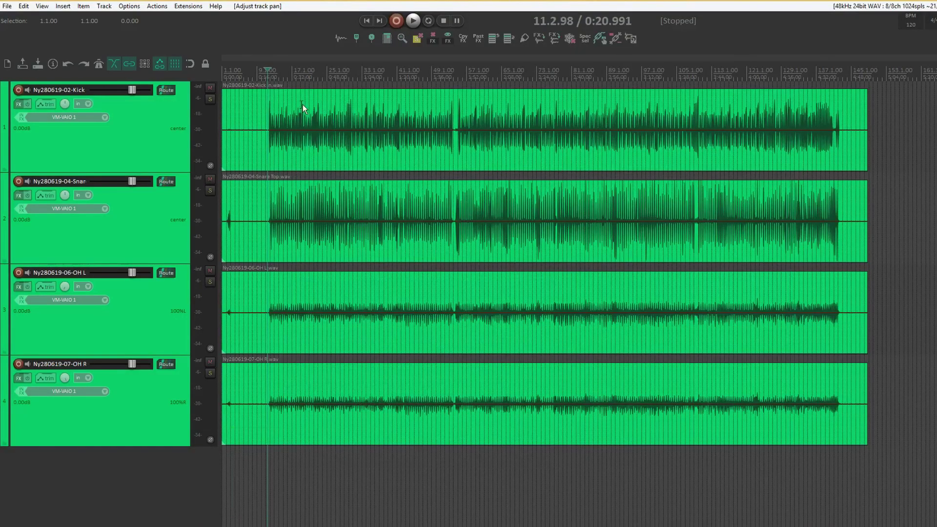
Copy the kick item's area from 11.4.19 to 23.3.56 and paste it at 153.3.24, past the end of the recording
click(268, 111)
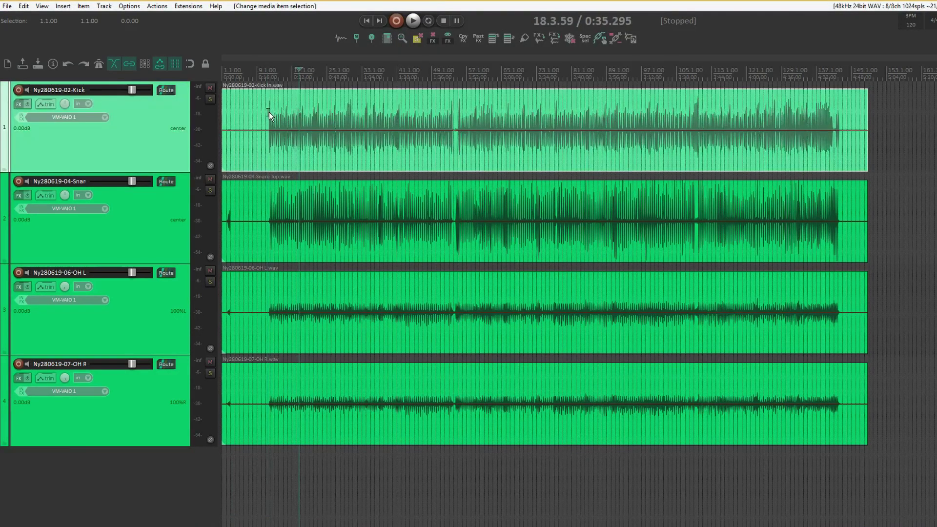
drag(268, 112, 321, 110)
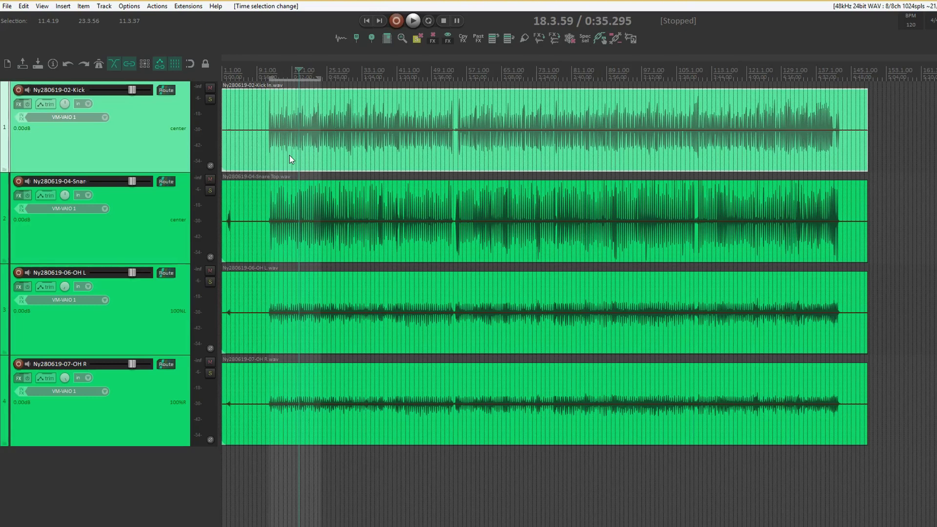
drag(290, 157, 296, 139)
right_click(296, 139)
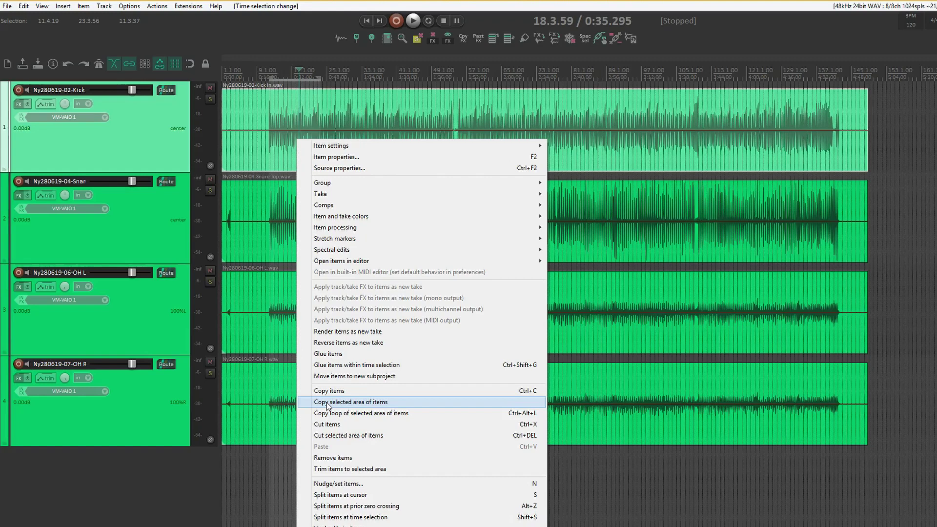
click(326, 402)
click(889, 122)
key(ctrl+v)
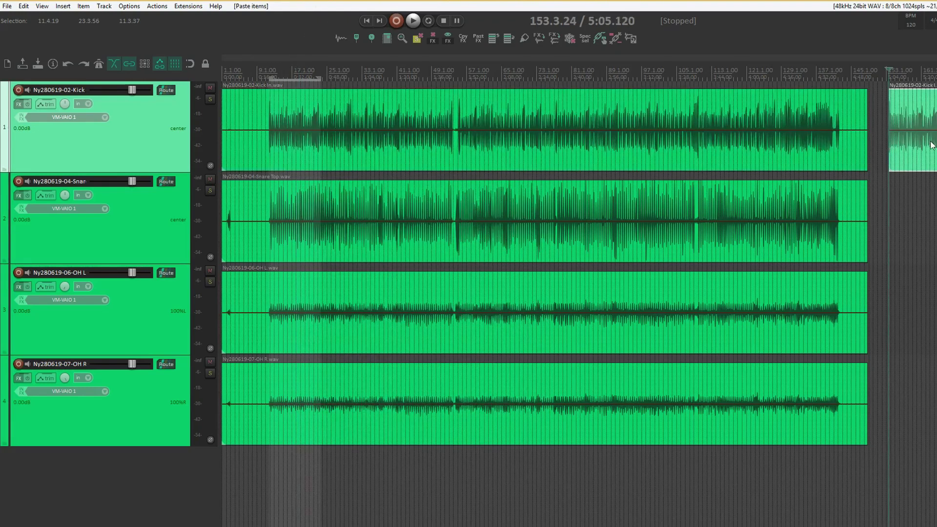
Undo the kick paste, try pasting the section at 155.3.14 across all four drum tracks, and undo that too
key(ctrl+z)
click(896, 137)
key(ctrl+v)
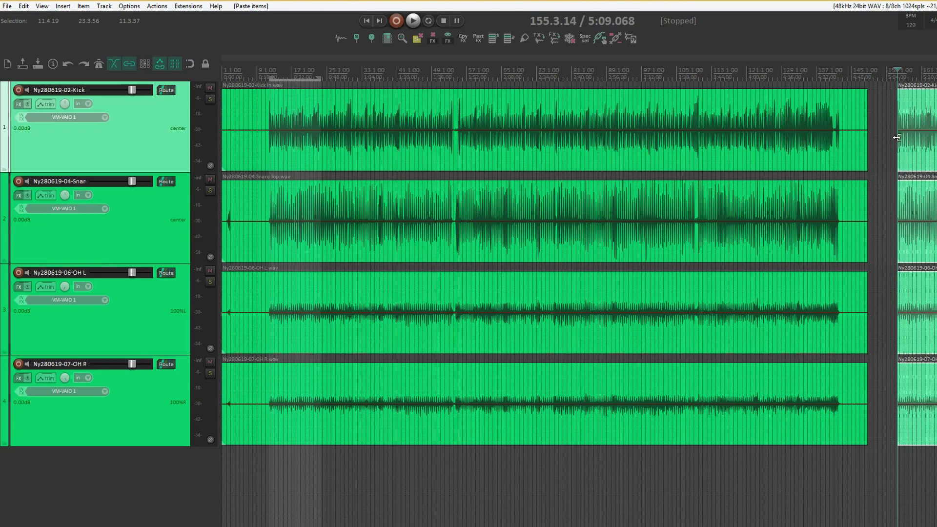
key(ctrl+z)
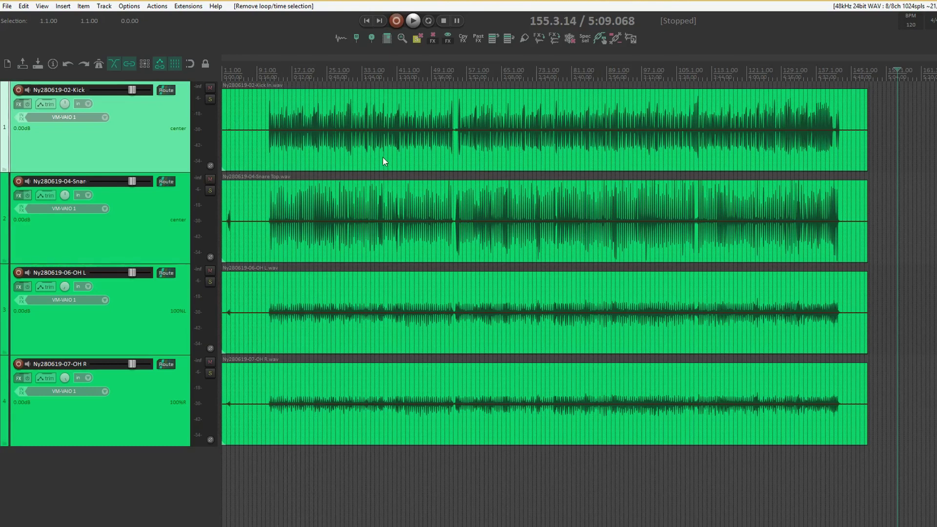
Try moving the whole kick item to start at about bar 49, and undo the move
drag(383, 157, 597, 157)
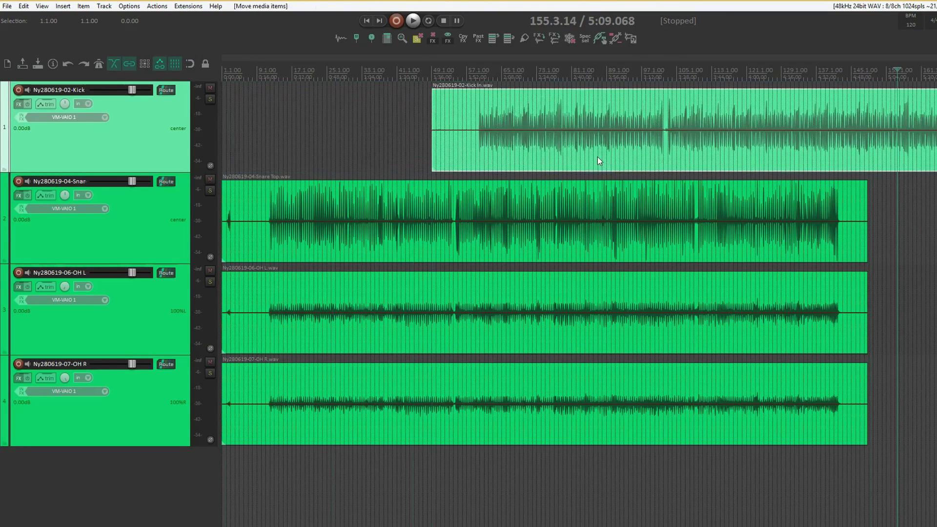
key(ctrl+z)
Return the edit cursor to the project start, marquee-select all four drum items with the time range 10.1.69 to 77.1.66, and clear the time selection
click(365, 21)
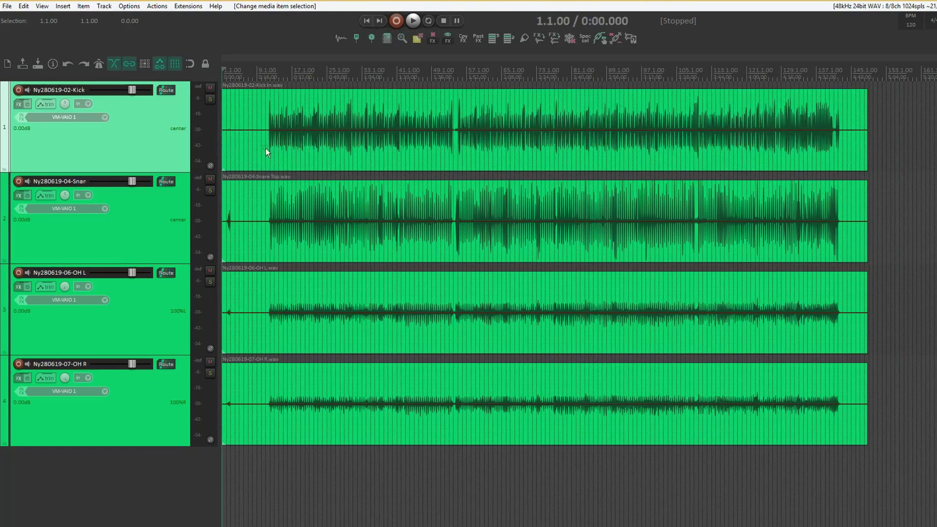
drag(262, 112, 555, 445)
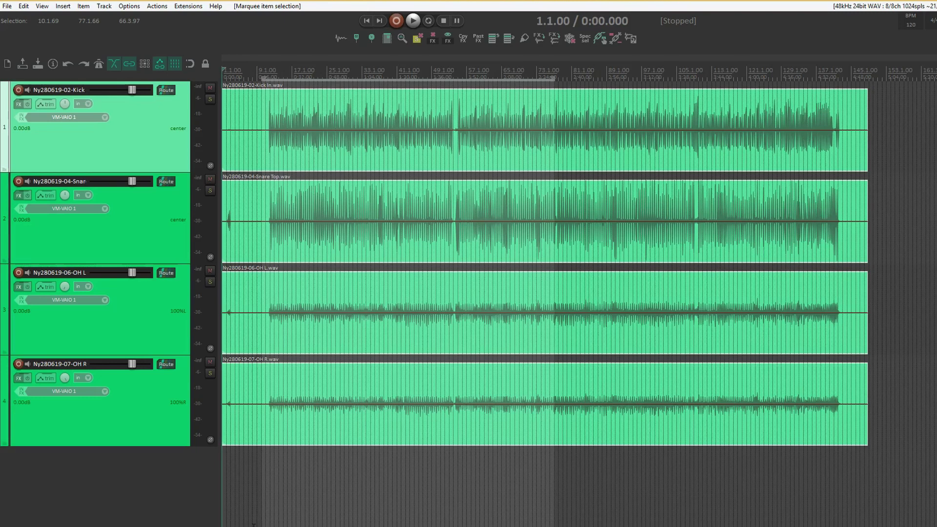
click(253, 524)
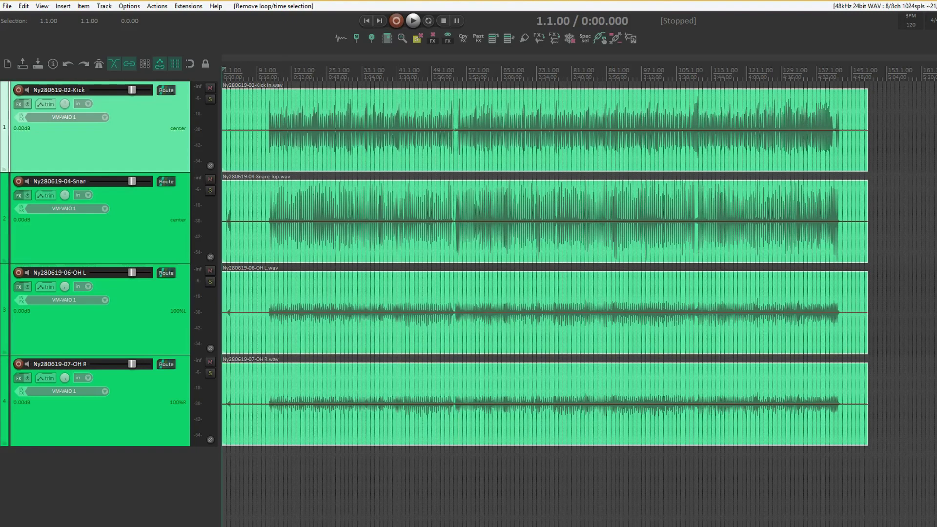
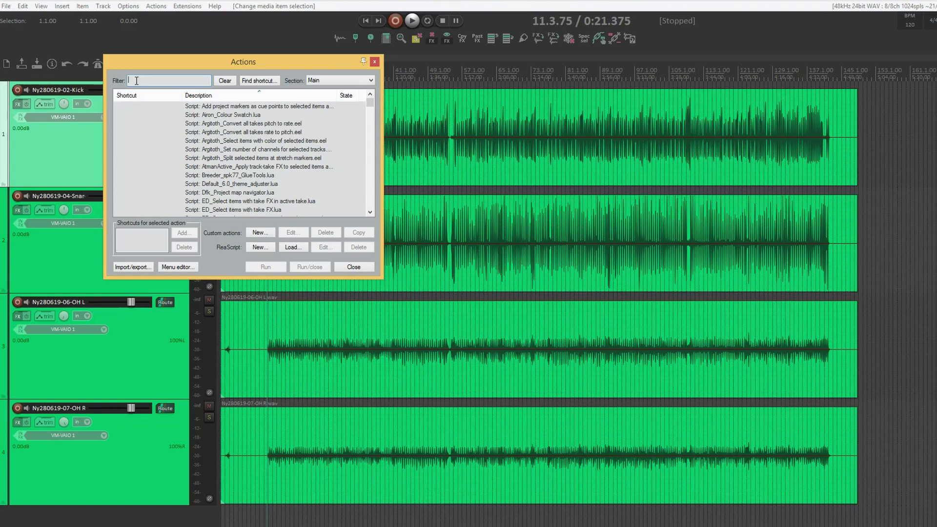
Find the action "View: Scroll vertically (MIDI CC relative/mousewheel)" by filtering for "scroll vert", and remove its Ctrl+Alt+Mousewheel shortcut
text(scroll vert)
click(204, 150)
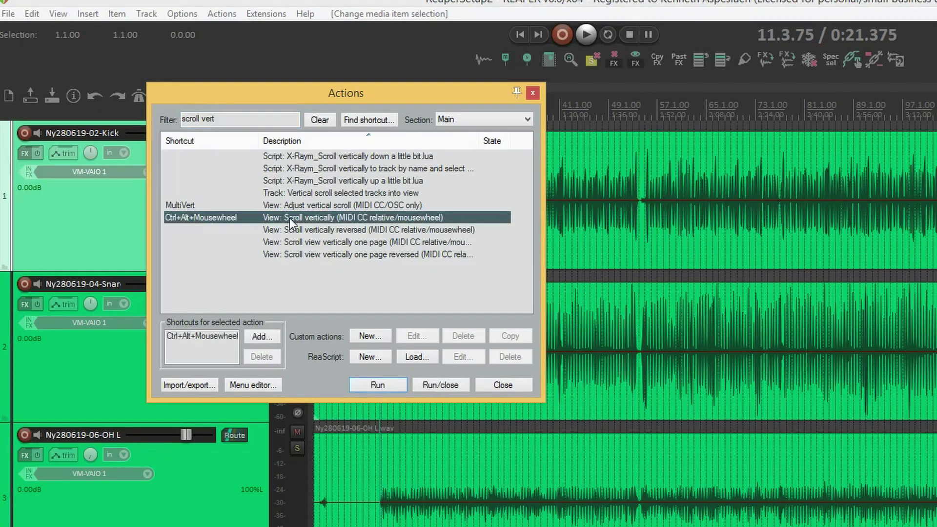
click(186, 336)
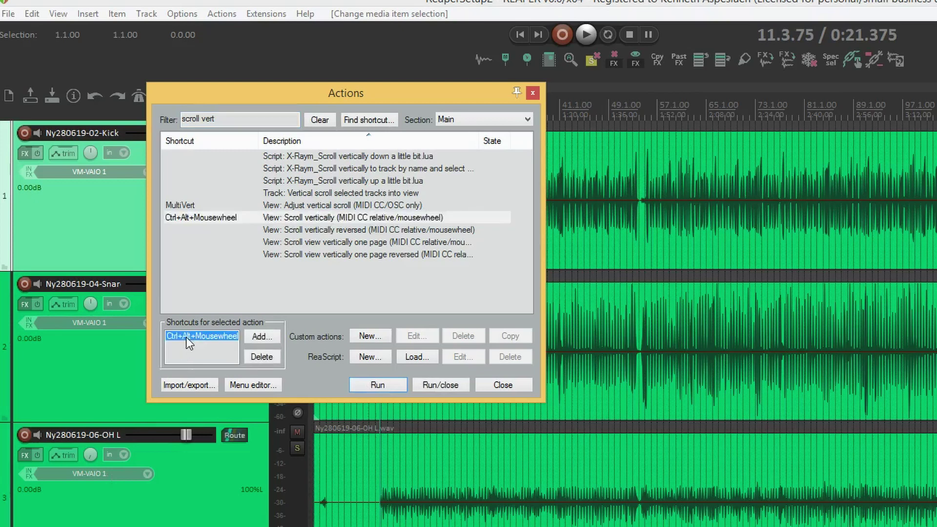
click(261, 356)
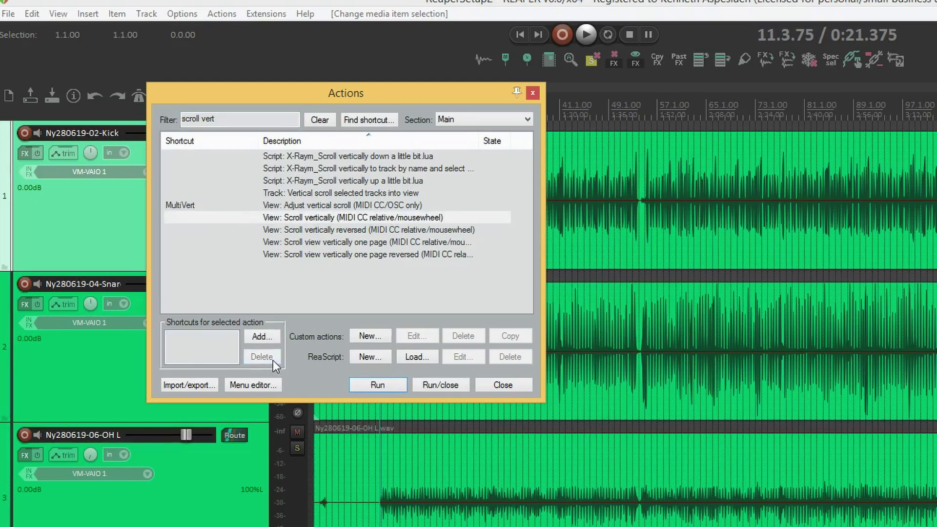
Assign the plain Mousewheel as the shortcut for "View: Scroll vertically", overriding its existing mapping
click(259, 338)
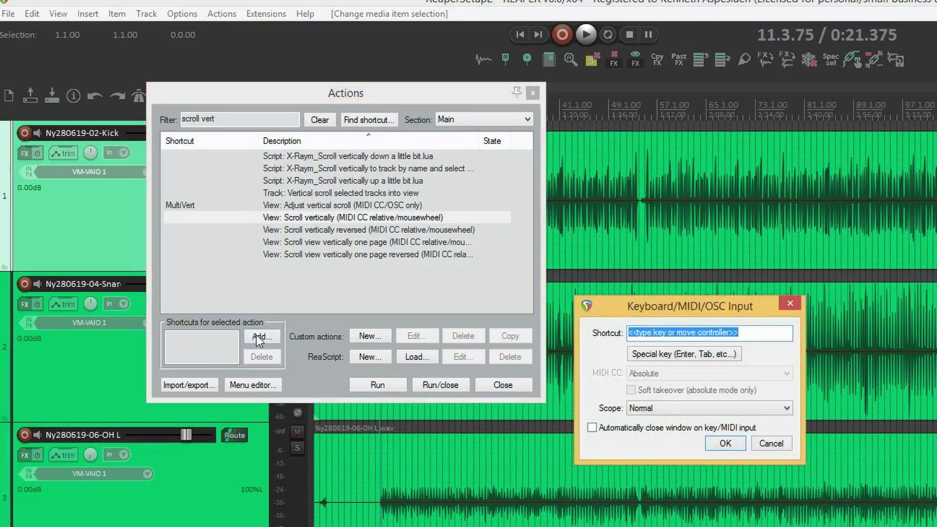
click(713, 354)
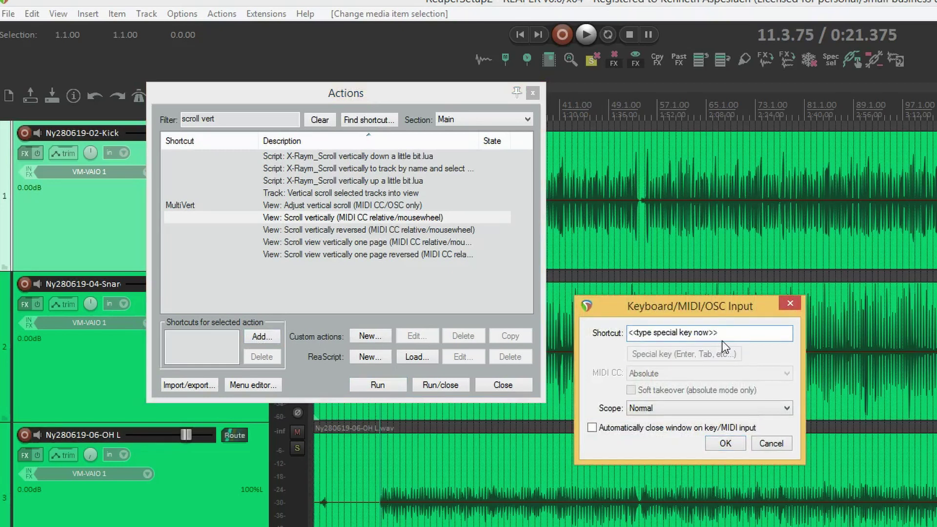
scroll(724, 337, down, 1)
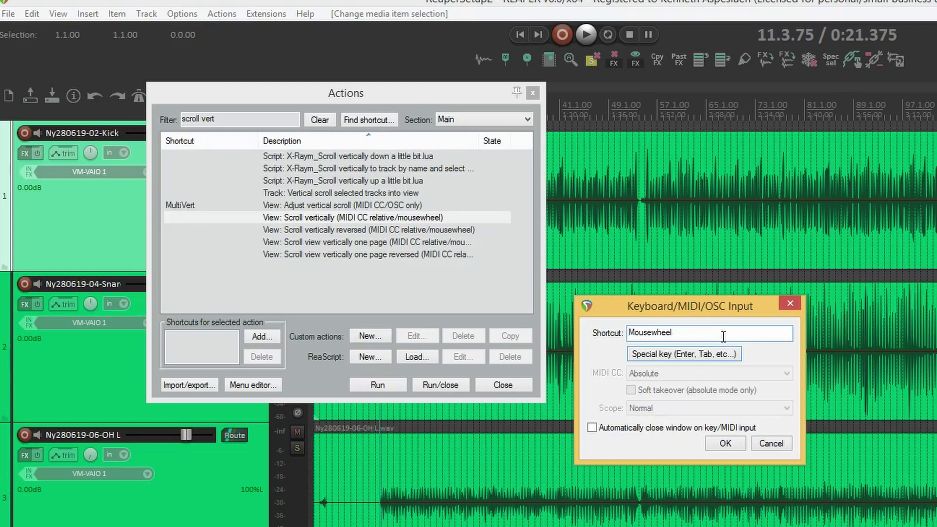
click(724, 444)
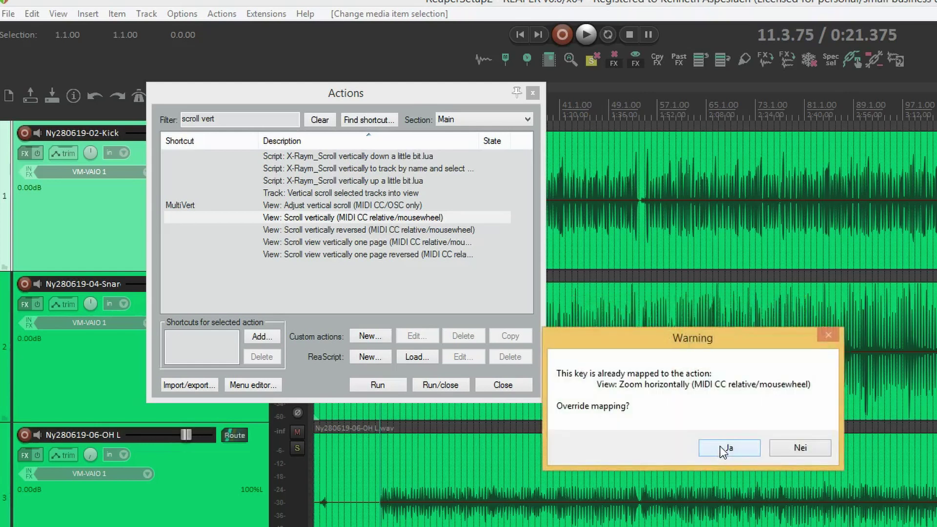
click(721, 448)
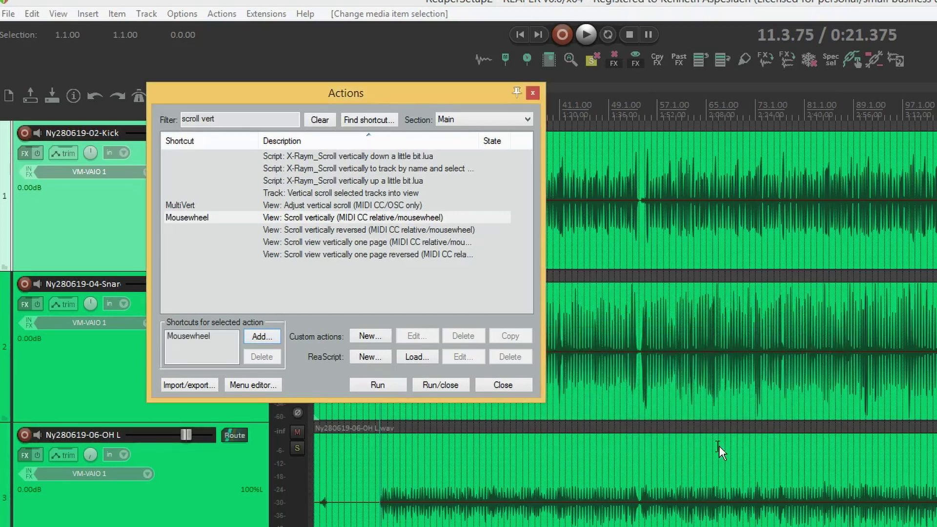
Close the action list and test the new mousewheel assignment by scrolling the tracks vertically in both directions
click(502, 384)
scroll(479, 376, down, 1)
scroll(479, 376, up, 1)
scroll(478, 379, down, 1)
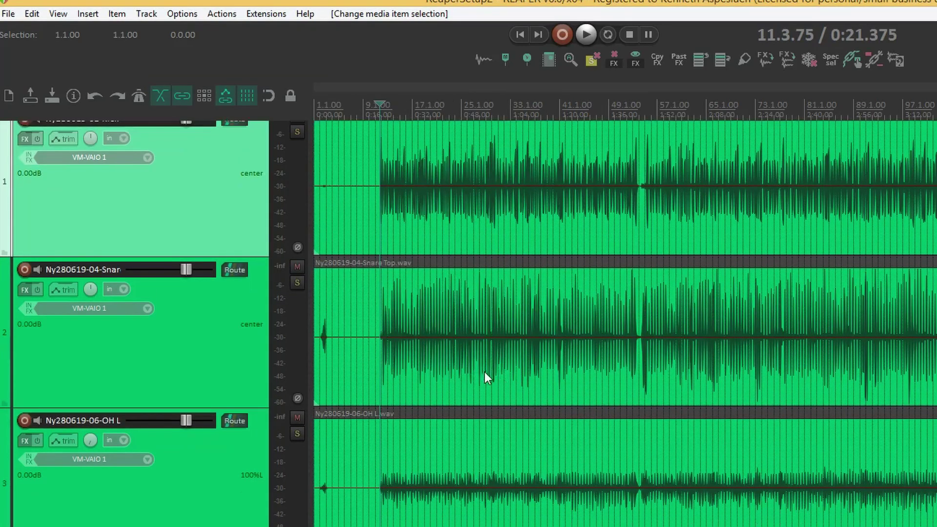
scroll(483, 366, up, 1)
scroll(485, 344, down, 1)
scroll(483, 337, up, 1)
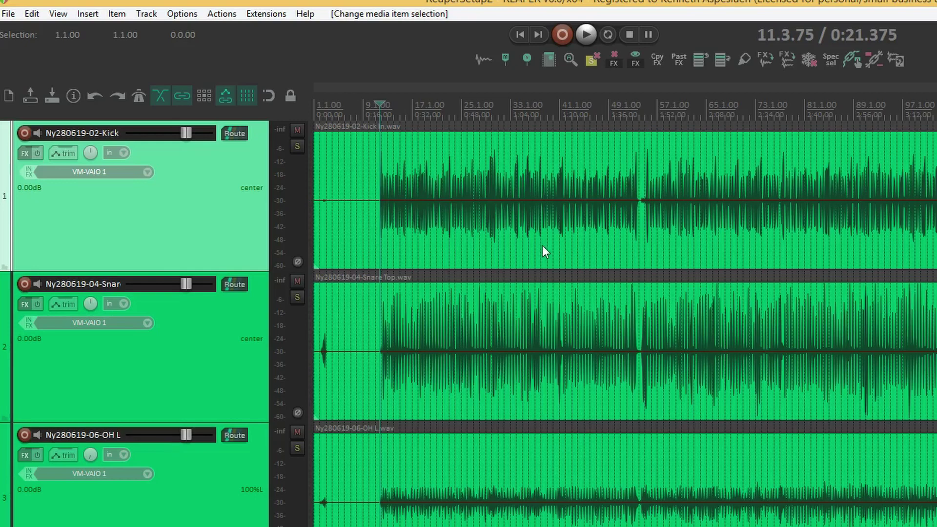
Replace the Alt+HorizWheel shortcut of "View: Zoom horizontally (MIDI CC relative/mousewheel)" with Shift+Mousewheel and test the zoom in both directions
key(question)
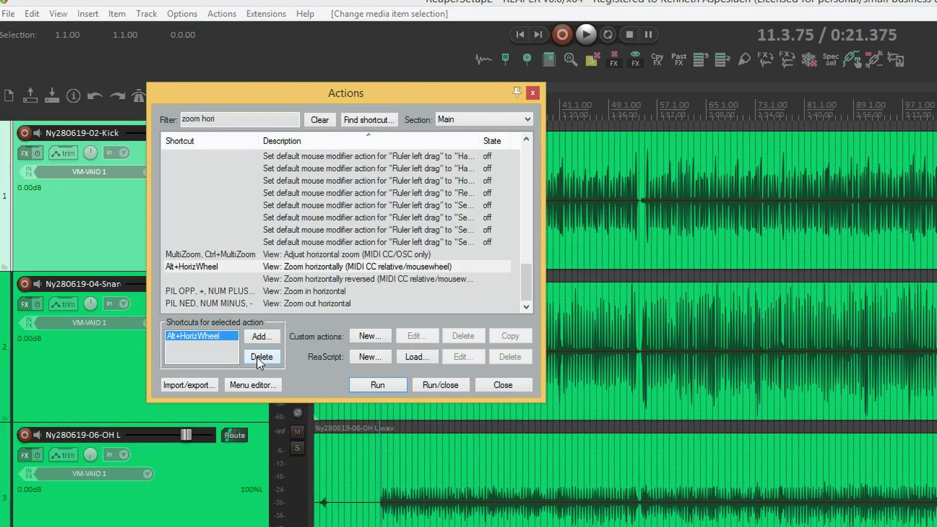
click(257, 357)
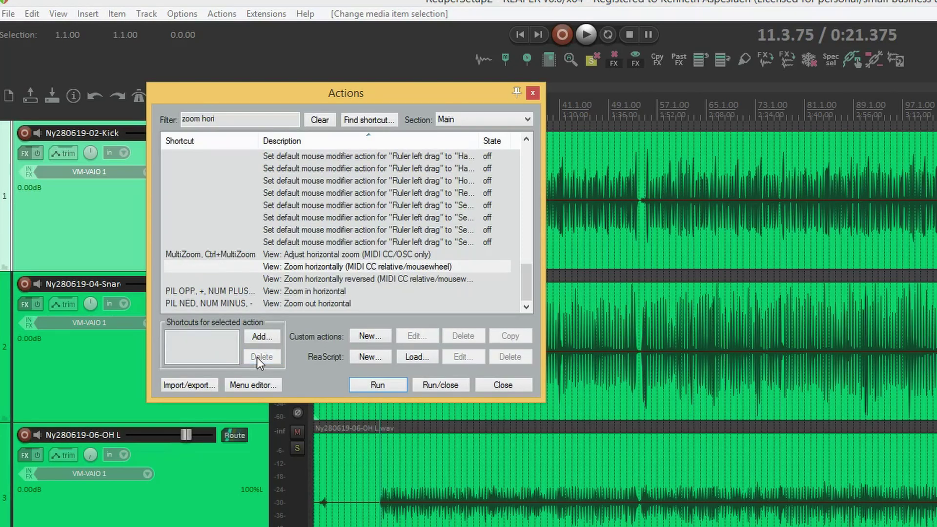
click(259, 336)
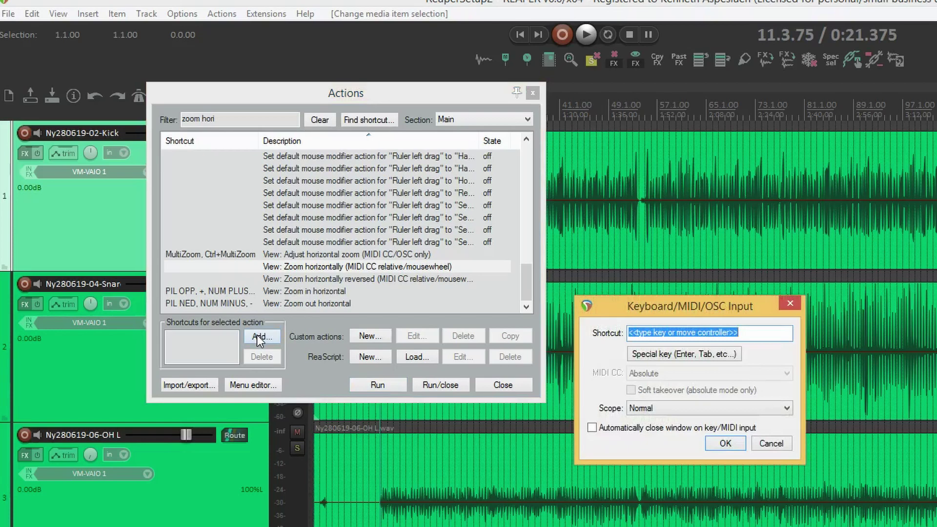
shift+scroll(297, 333, down, 1)
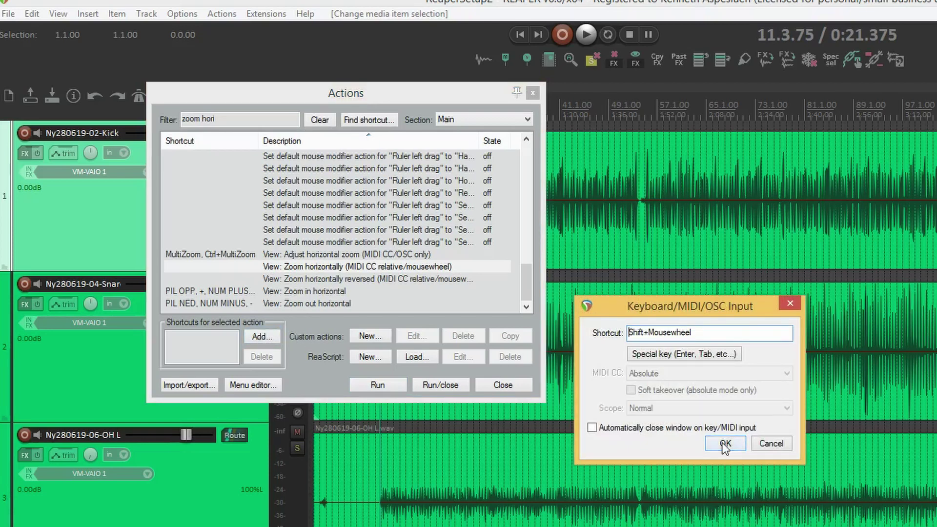
click(724, 442)
shift+scroll(722, 442, up, 5)
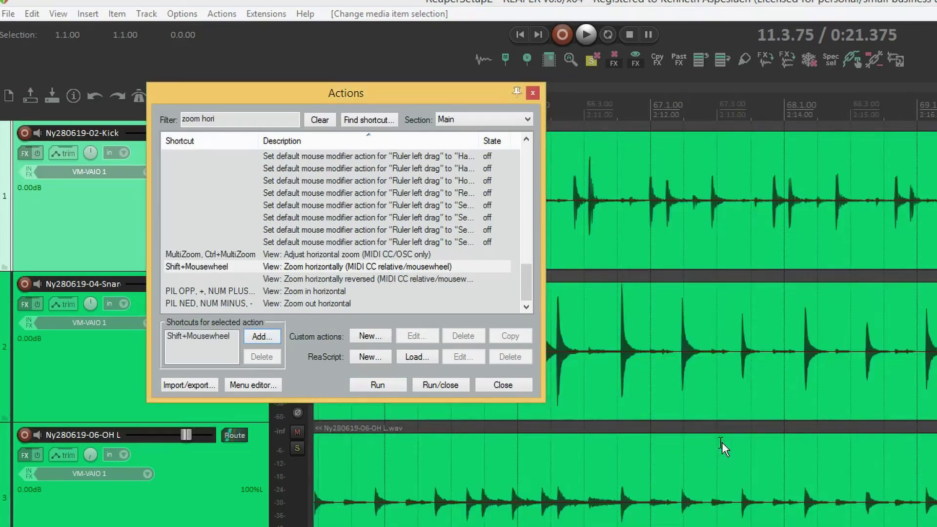
shift+scroll(721, 442, down, 3)
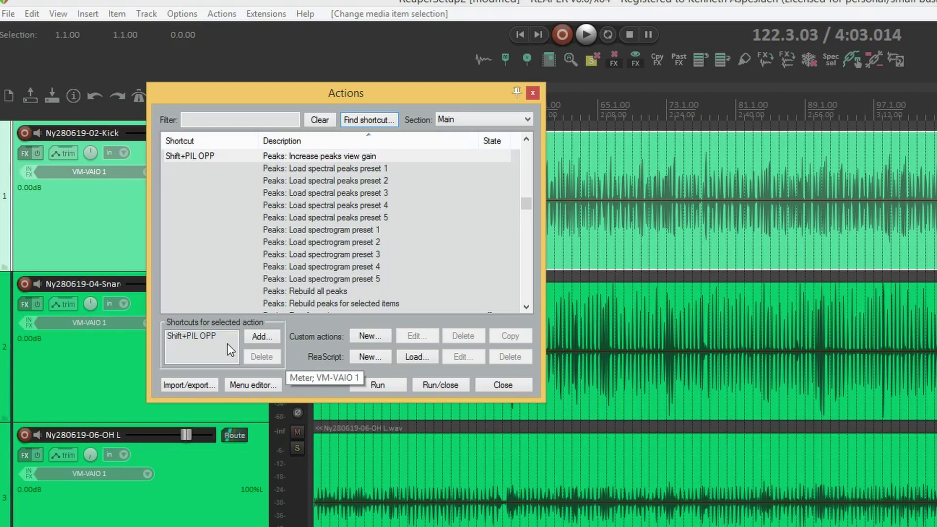
Replace the Shift+PIL OPP shortcut of "Peaks: Increase peaks view gain" with Ctrl+PIL OPP, overriding its existing mapping
click(186, 335)
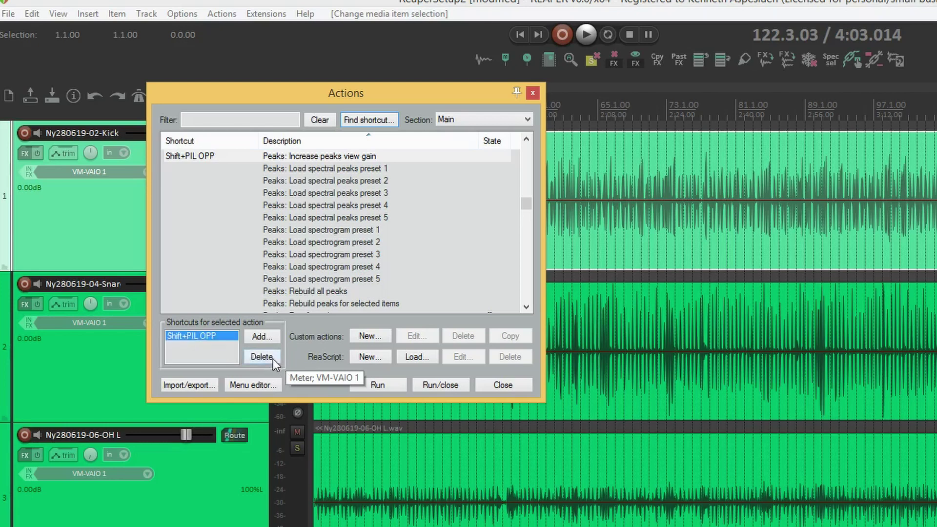
click(273, 358)
click(265, 335)
key(ctrl+Up)
click(725, 443)
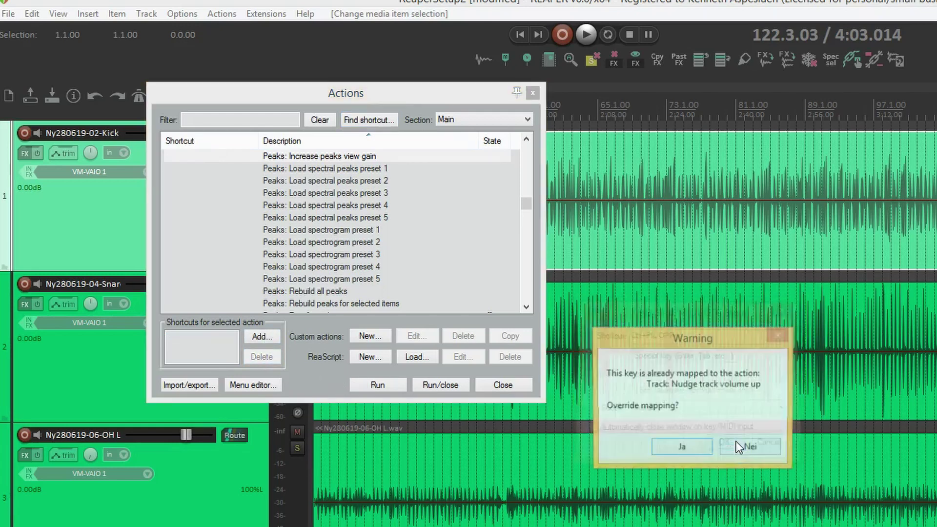
click(666, 449)
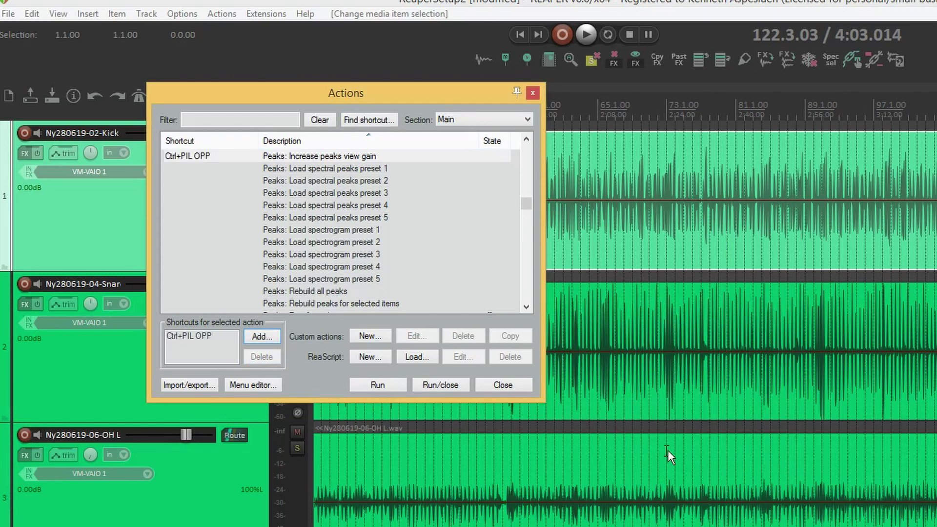
Replace the Shift+PIL NED shortcut of "Peaks: Decrease peaks view gain" with Ctrl+PIL NED
click(368, 119)
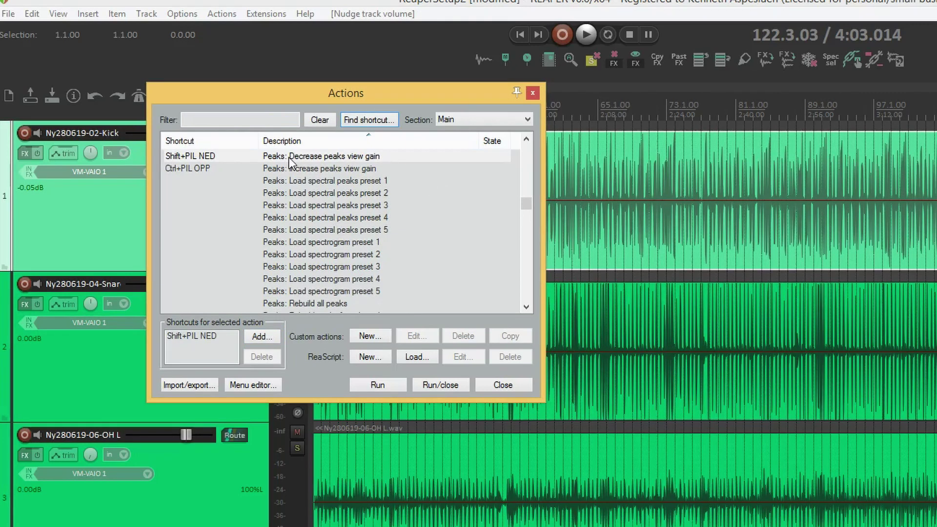
click(262, 357)
click(260, 335)
key(ctrl+Down)
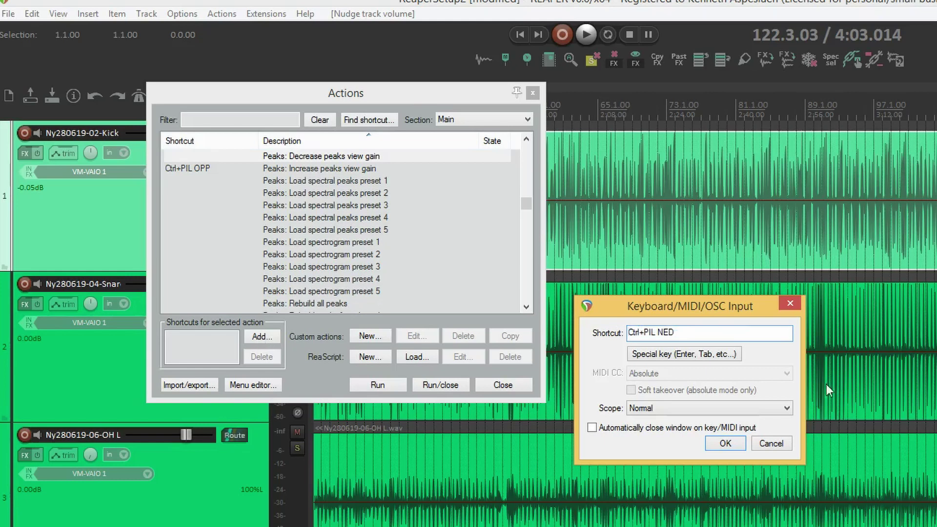
click(725, 443)
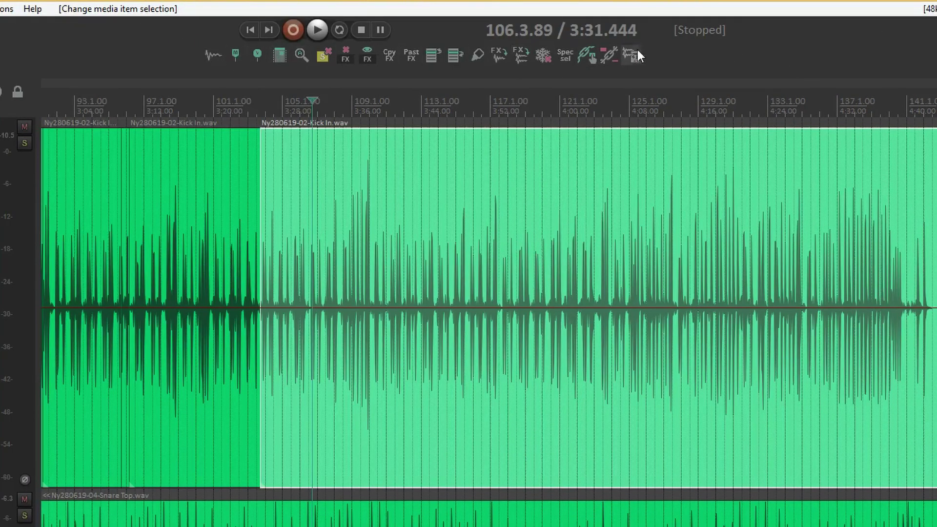
Open the customization of Floating toolbar 1 and look through its list of actions
right_click(679, 51)
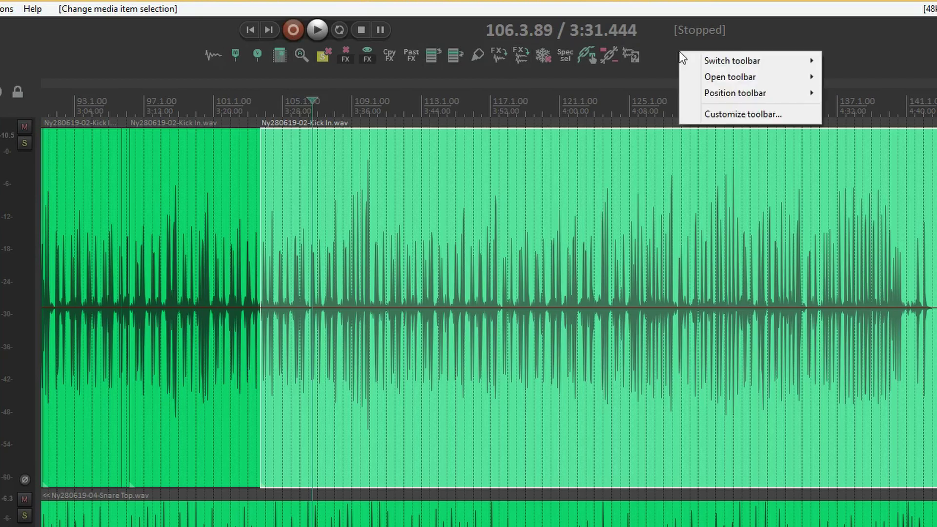
mouse_move(701, 76)
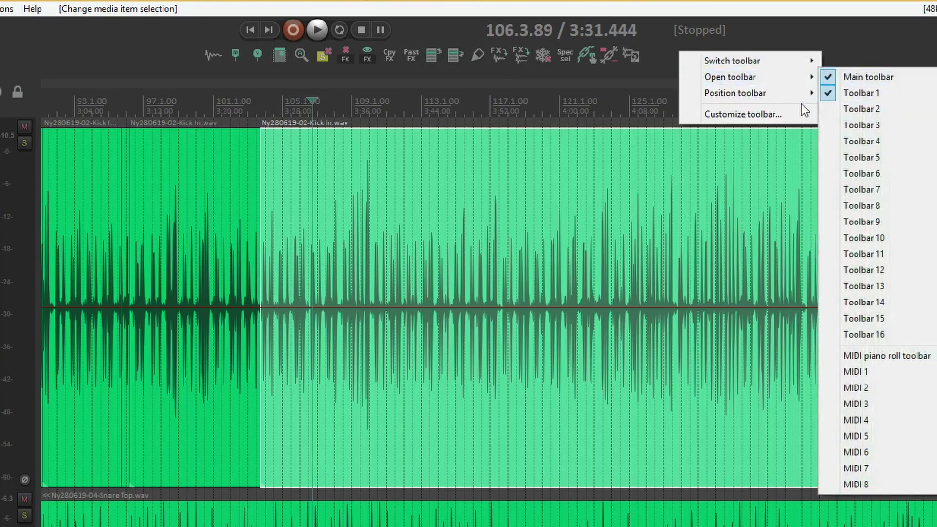
mouse_move(762, 96)
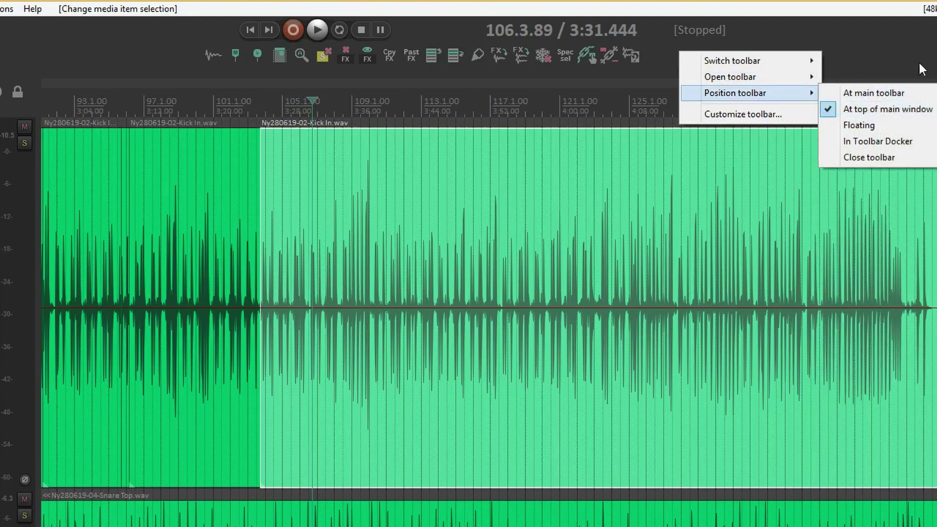
click(715, 115)
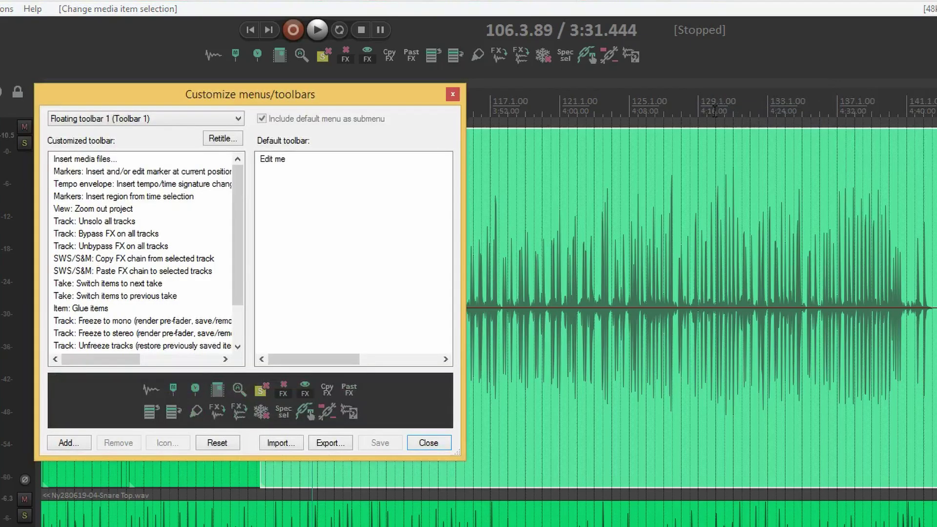
scroll(242, 306, down, 2)
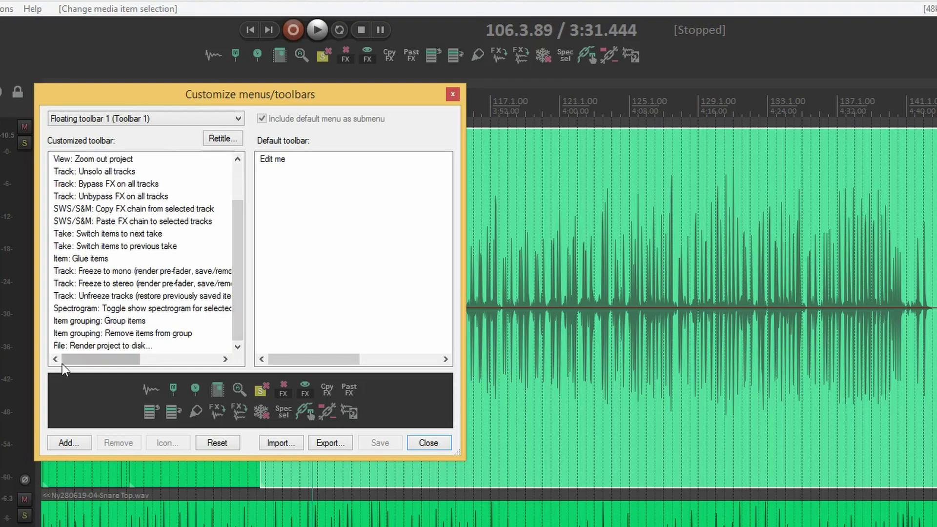
Add the "Grid: Set to 1/8" action to the toolbar and place it just before "View: Zoom out project"
click(68, 442)
text(1/8)
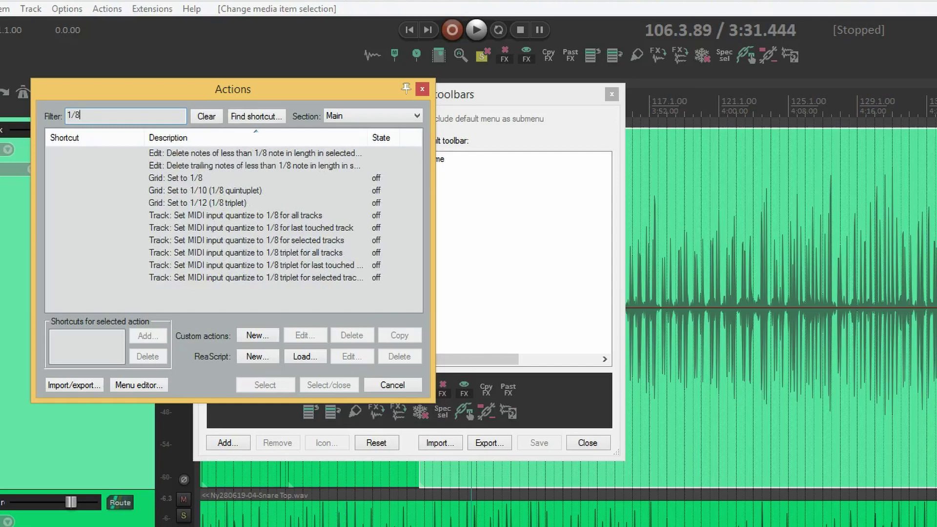
click(179, 180)
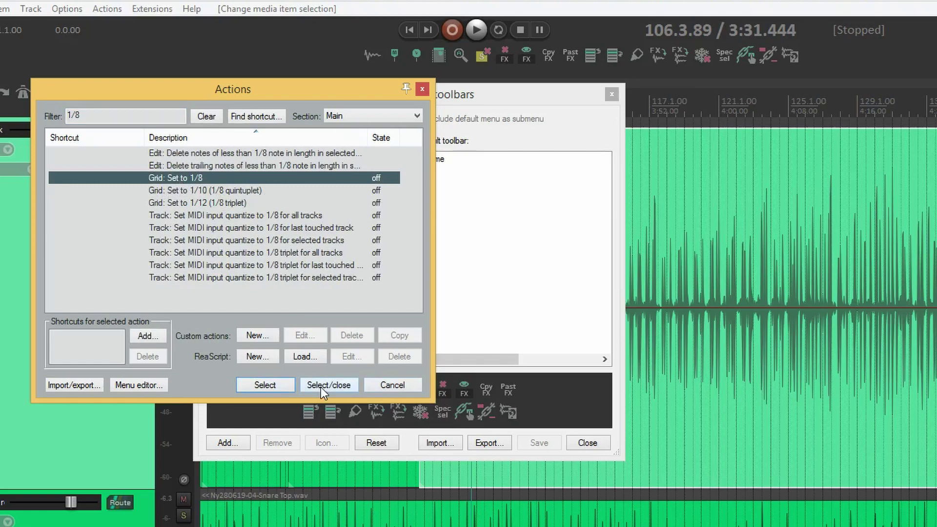
click(320, 388)
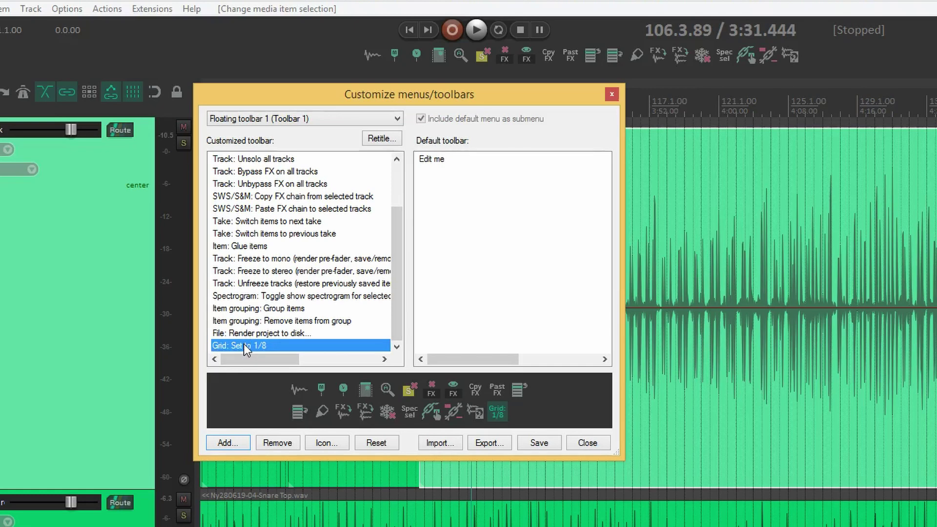
drag(244, 343, 381, 386)
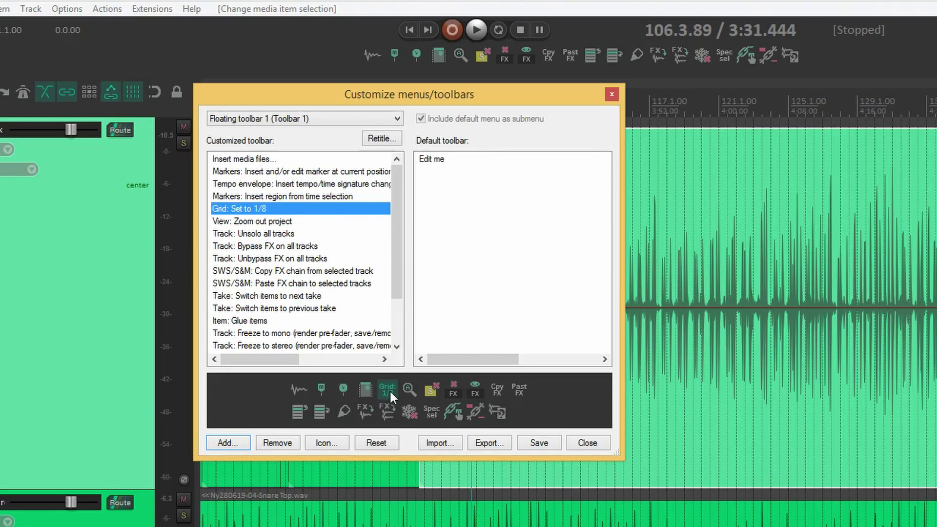
Give the 1/8 grid button the toolbar_eighth_quaver_grid.png icon, then save the customized toolbar and close its settings
double_click(389, 389)
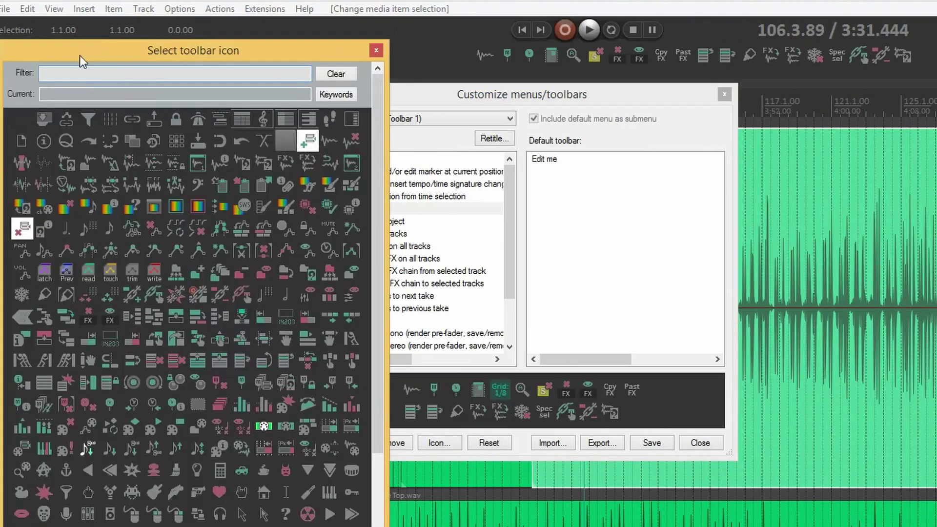
text(h)
key(BackSpace)
text(grid)
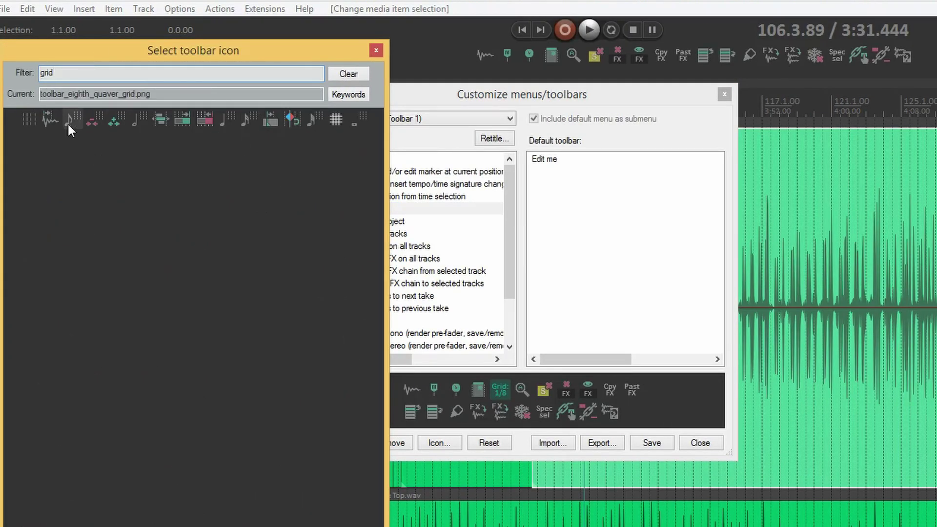
click(67, 122)
click(68, 122)
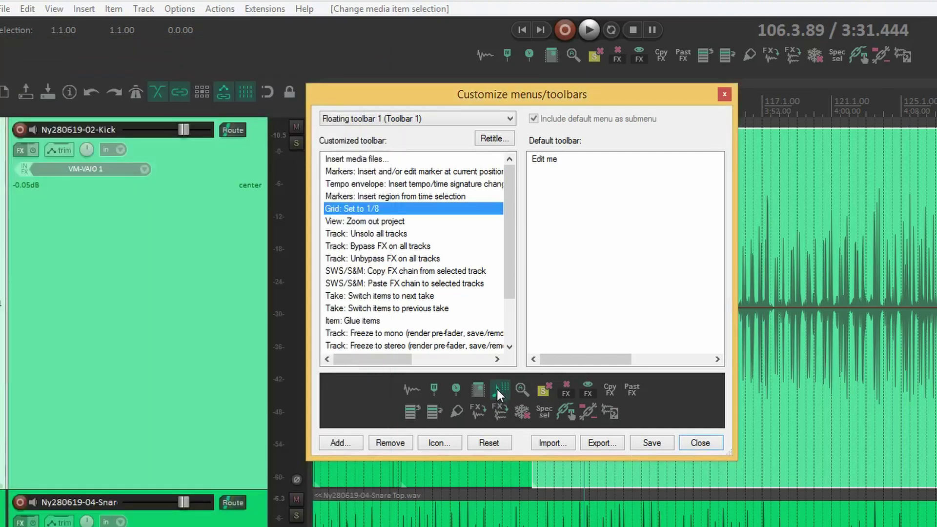
click(649, 444)
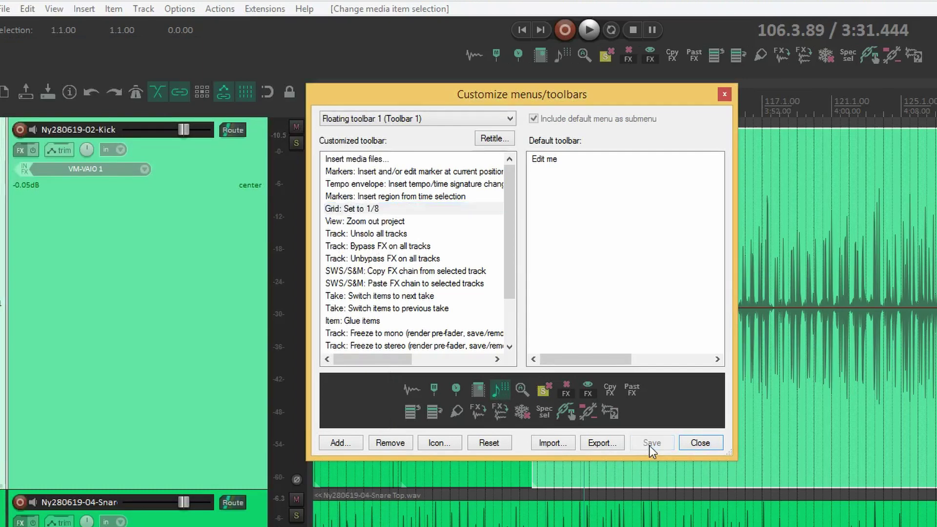
click(701, 444)
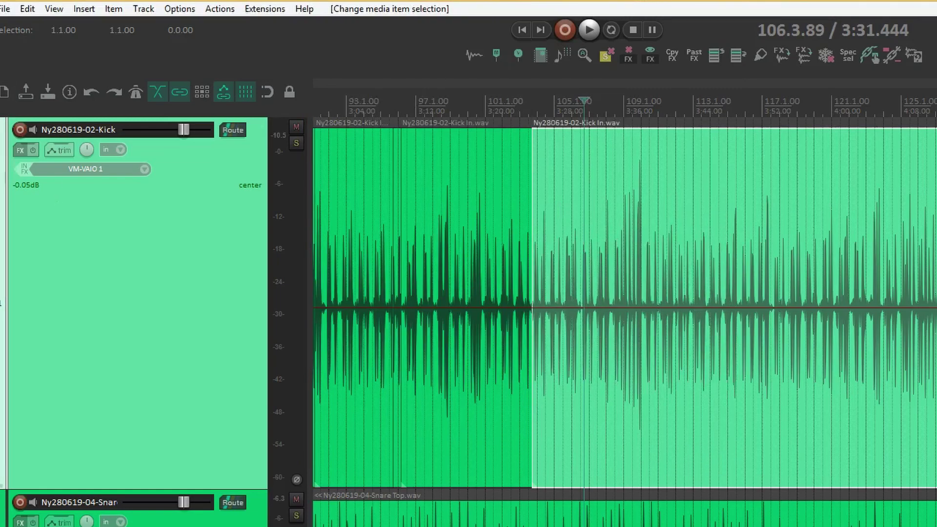
click(144, 9)
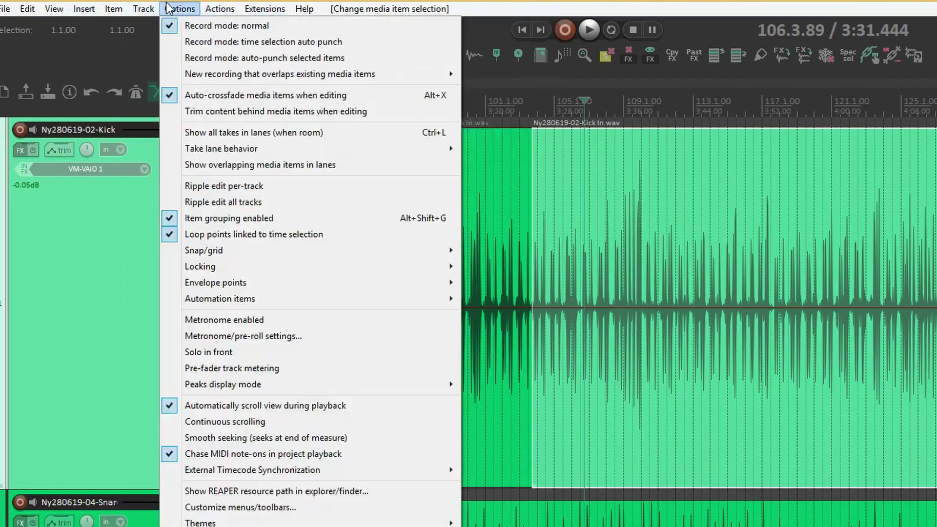
click(167, 8)
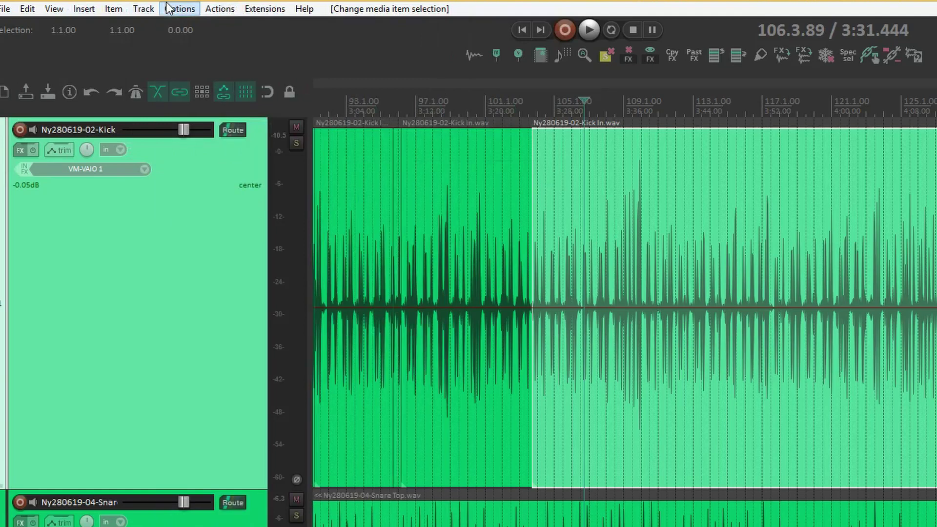